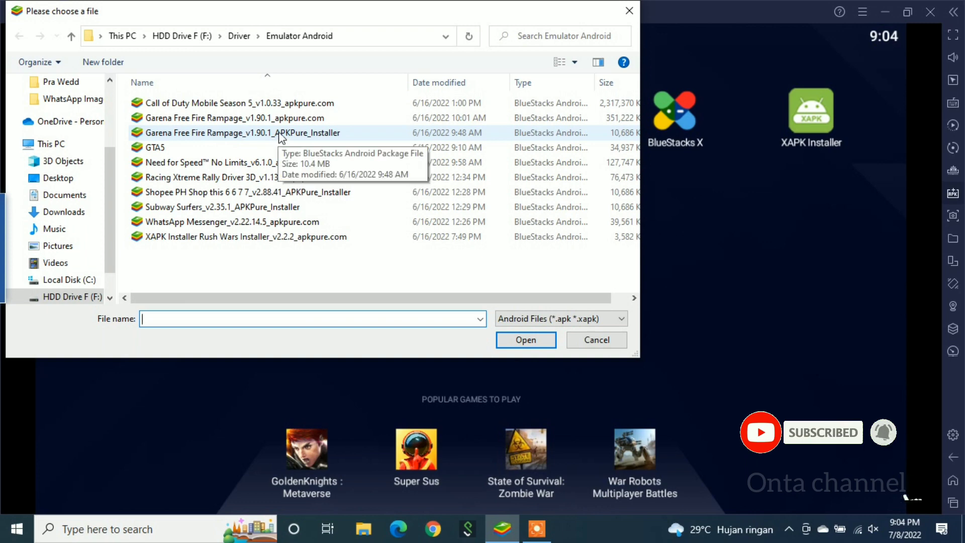
Try to install the Garena Free Fire Rampage_v1.90.1_apkpure.com package in the running BlueStacks App Player, then dismiss the resulting dialog
click(289, 118)
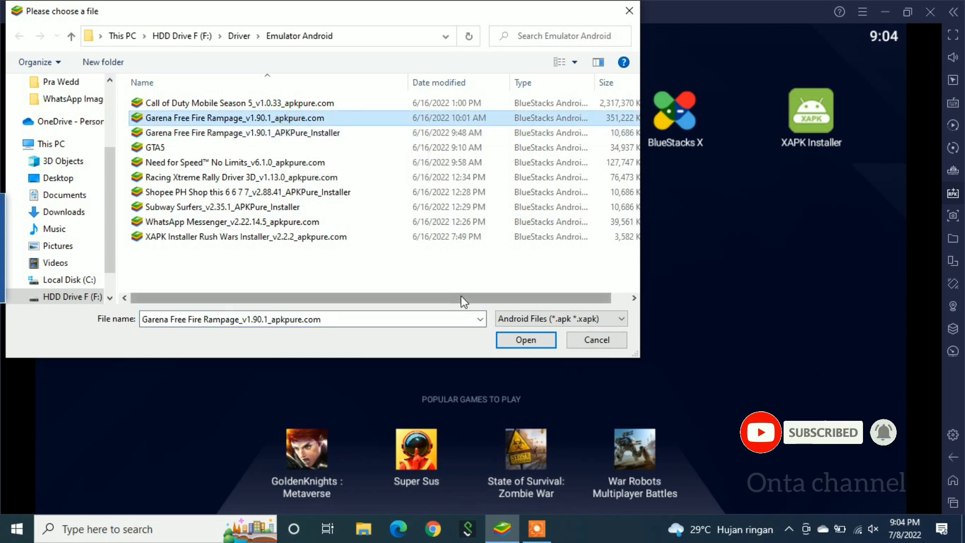
click(511, 339)
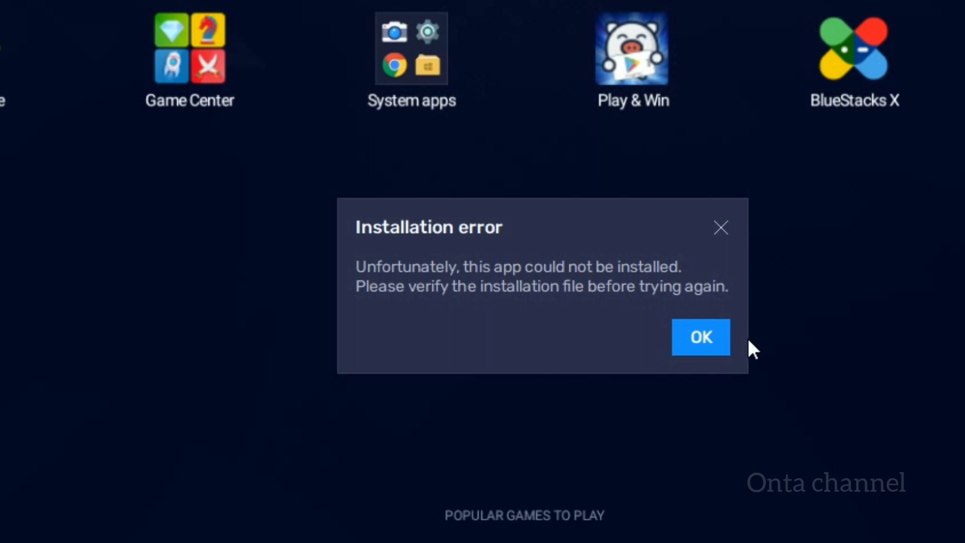
click(711, 340)
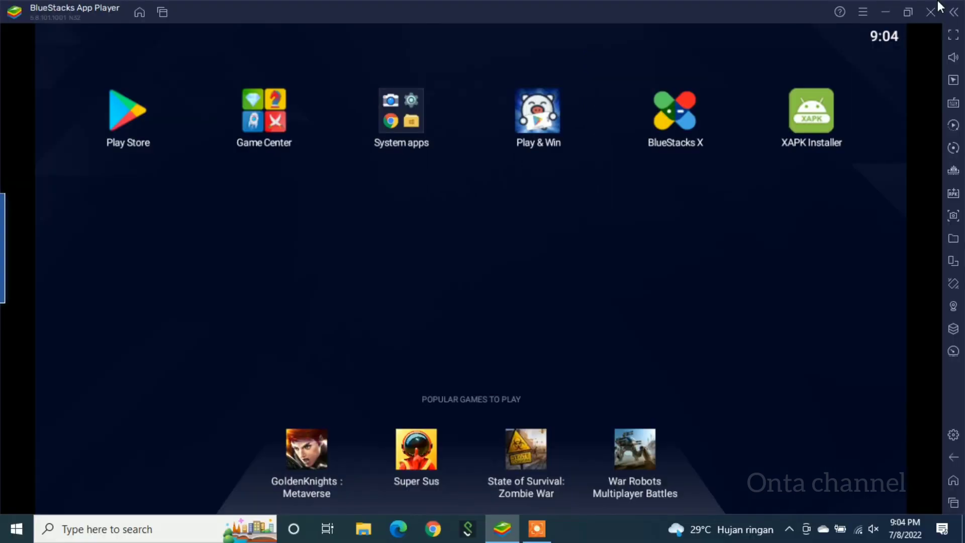
Exit the BlueStacks App Player and open the BlueStacks 5 Multi-Instance Manager from the desktop
click(931, 11)
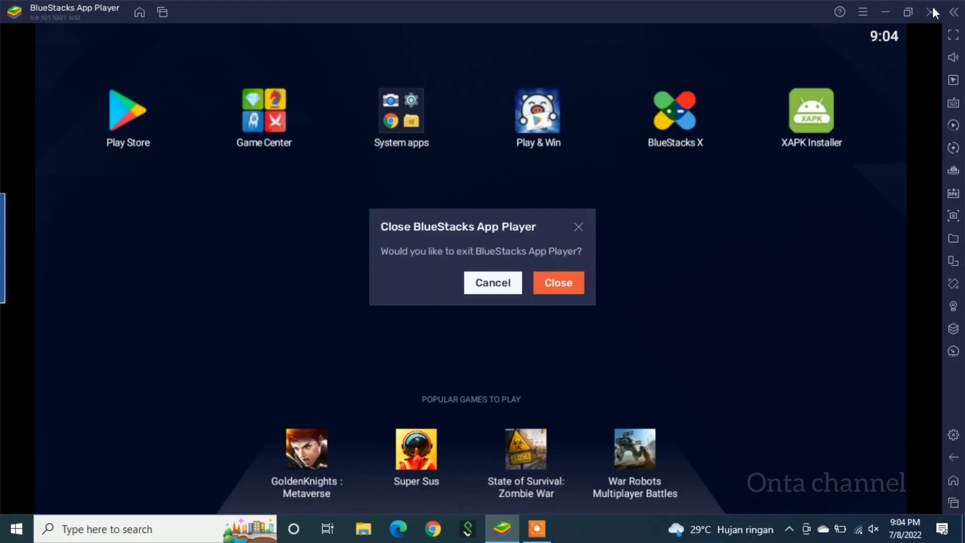
click(559, 289)
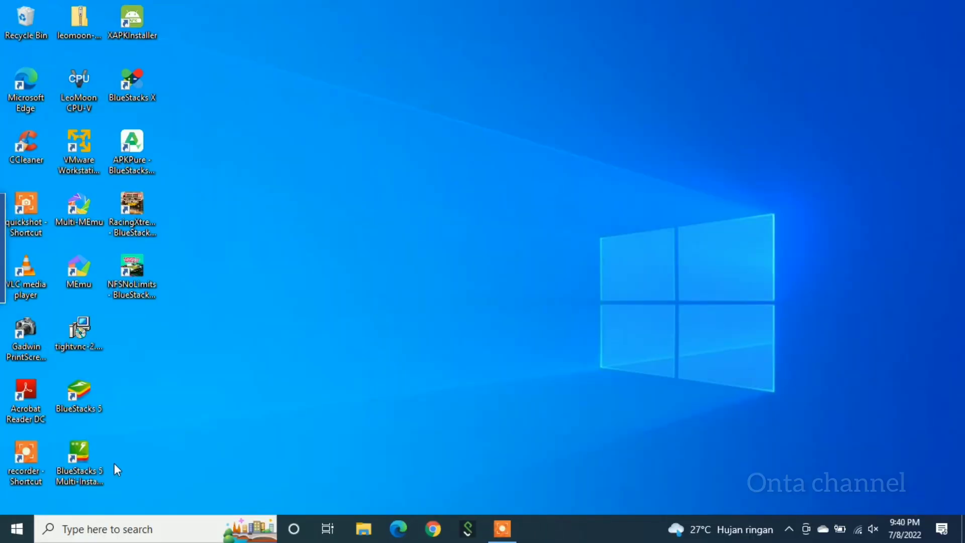
click(84, 469)
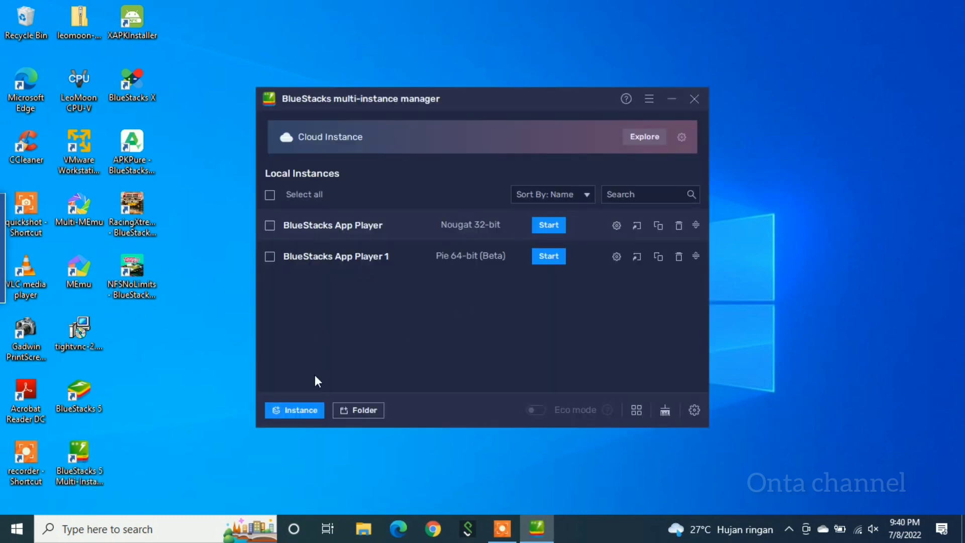
Begin a new fresh instance with Pie 64-bit (Beta) as its Android version and proceed to its configuration
click(305, 412)
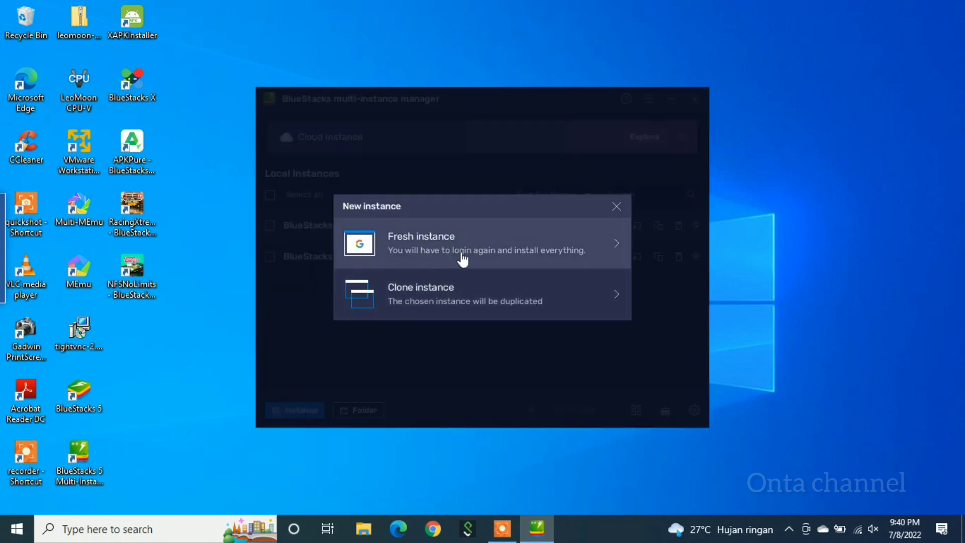
click(510, 251)
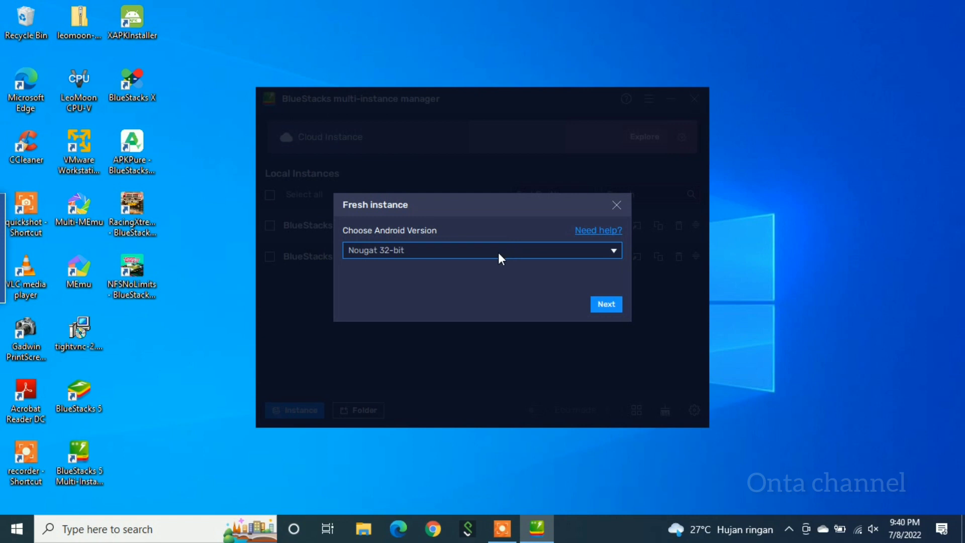
click(500, 258)
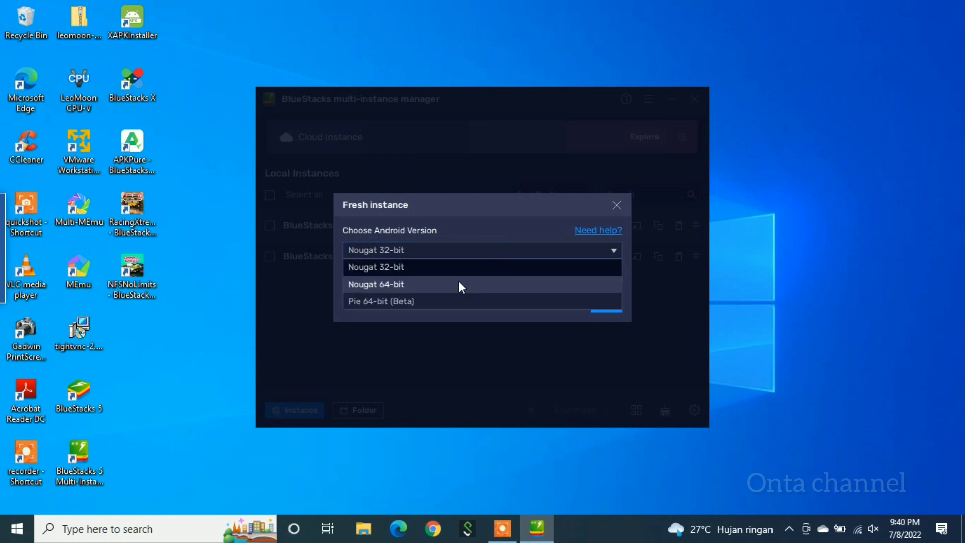
click(433, 301)
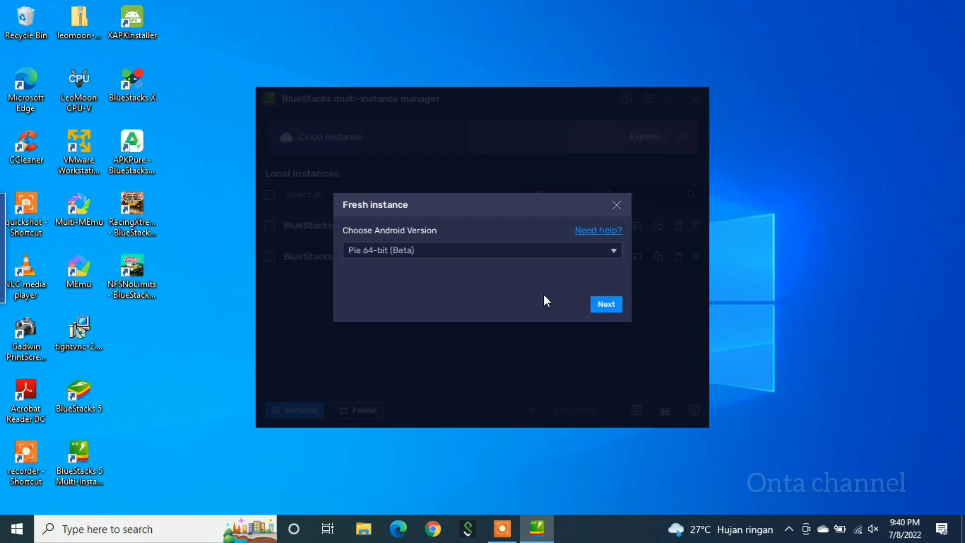
click(606, 304)
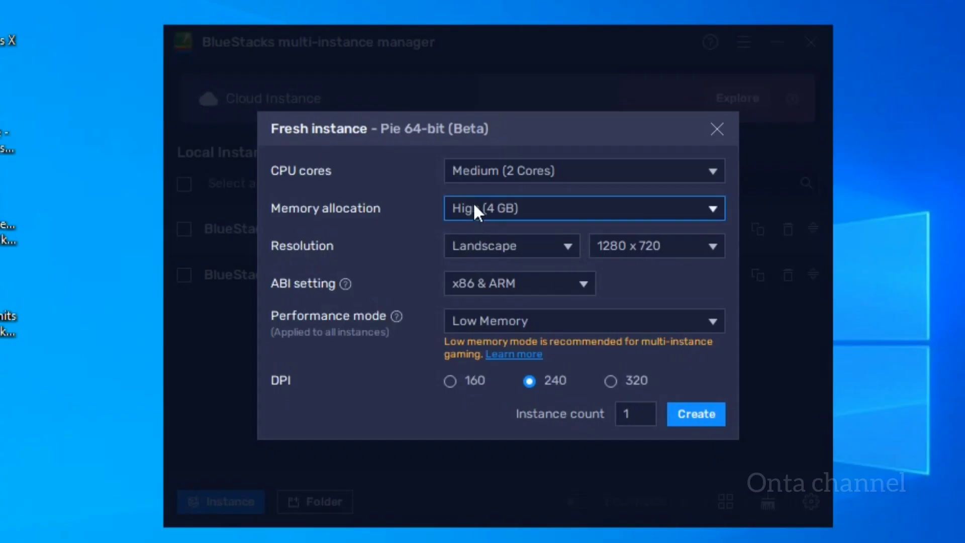
Create the instance with High (4 Cores) CPU, High (4 GB) memory allocation and the Low Memory performance mode
click(487, 180)
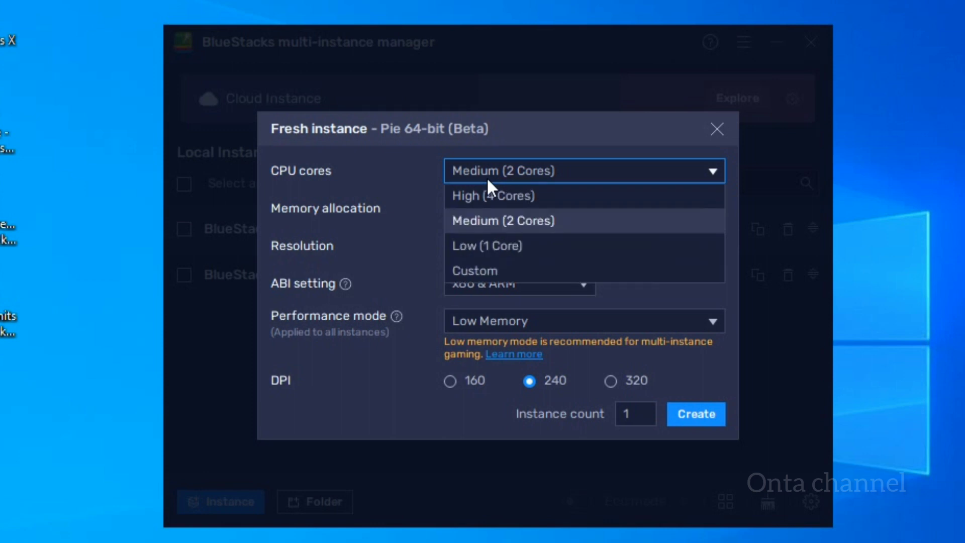
click(516, 195)
click(504, 208)
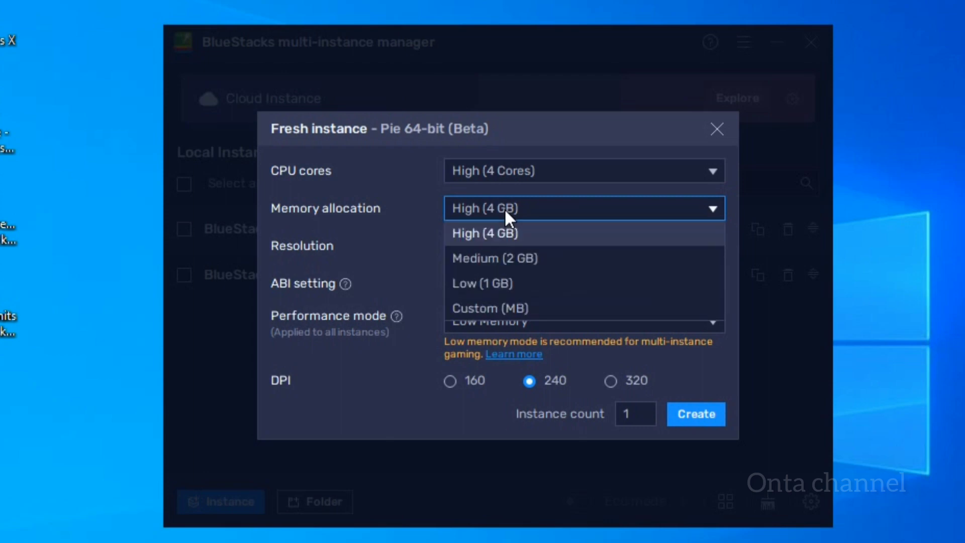
click(486, 234)
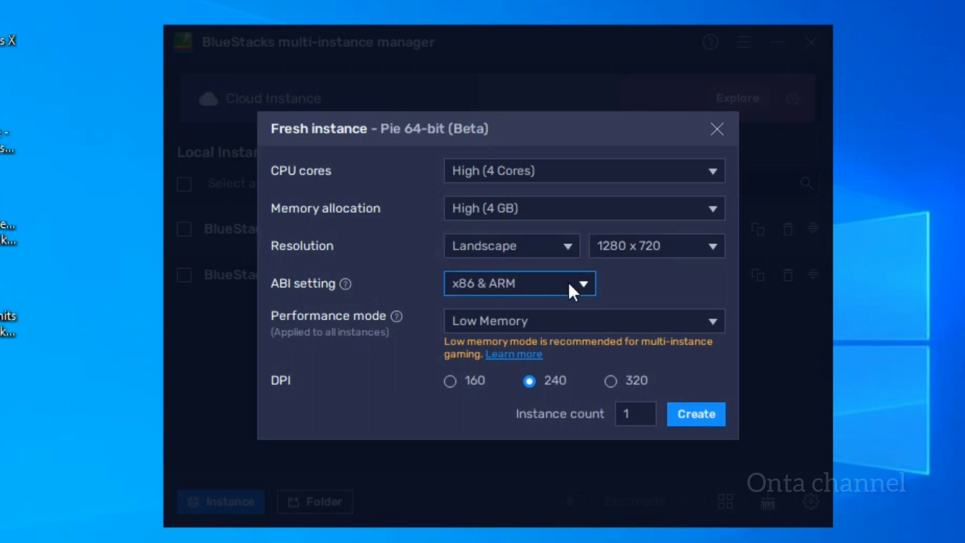
click(591, 328)
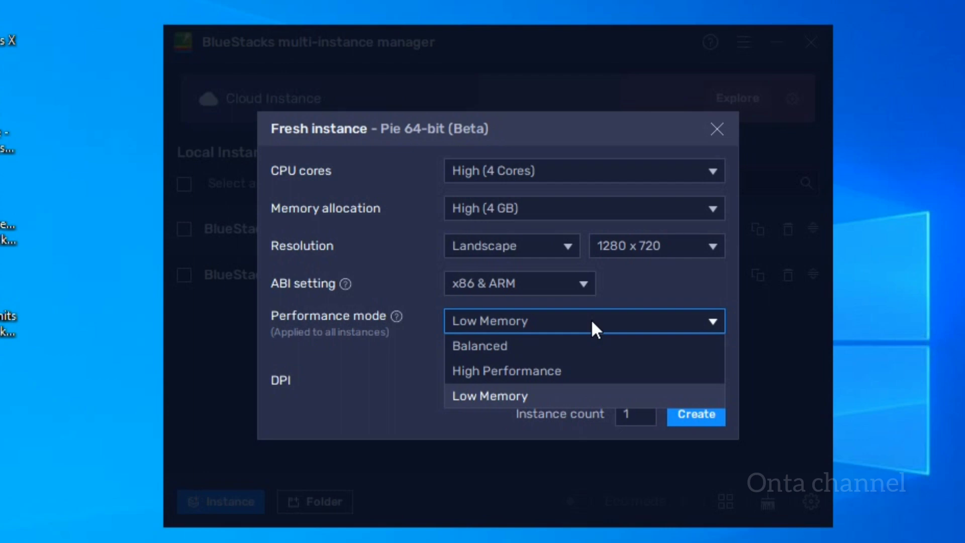
click(591, 319)
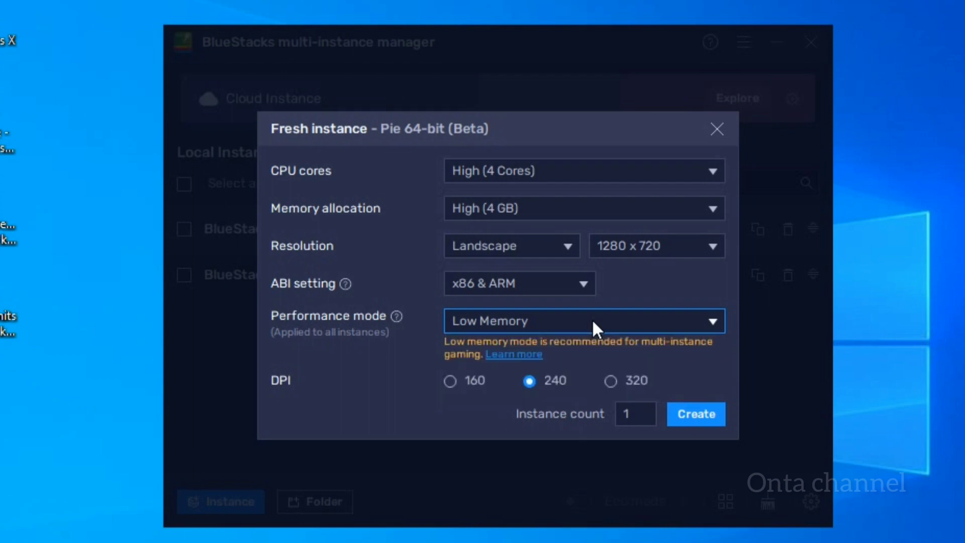
click(697, 414)
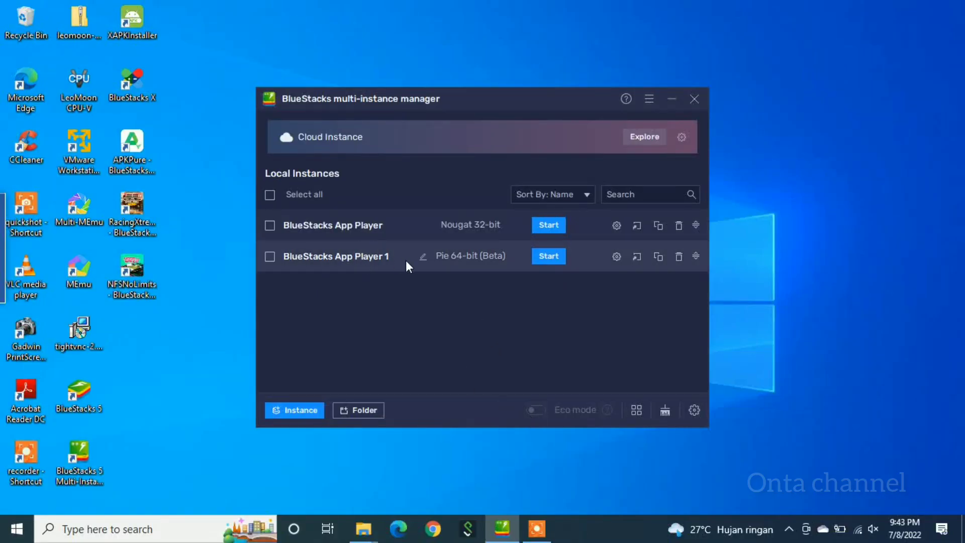
Start the Pie 64-bit (Beta) instance BlueStacks App Player 1 and maximize its window
click(541, 260)
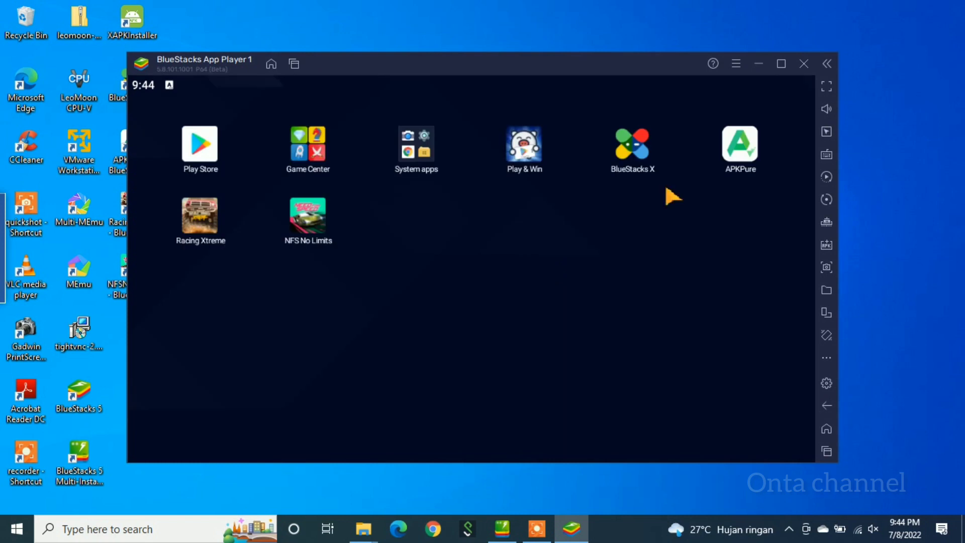
click(780, 69)
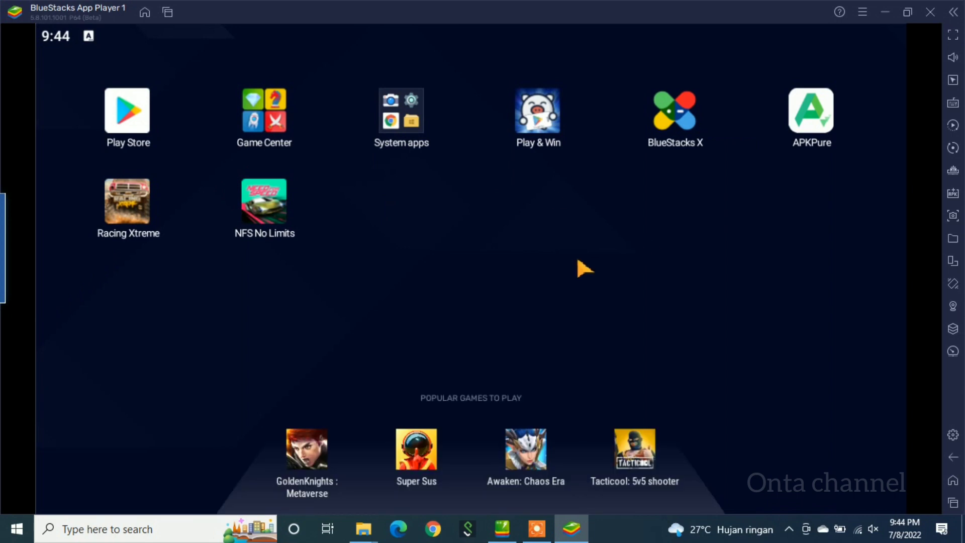
Install the Garena Free Fire Rampage_v1.90.1_apkpure.com package in BlueStacks App Player 1
click(958, 199)
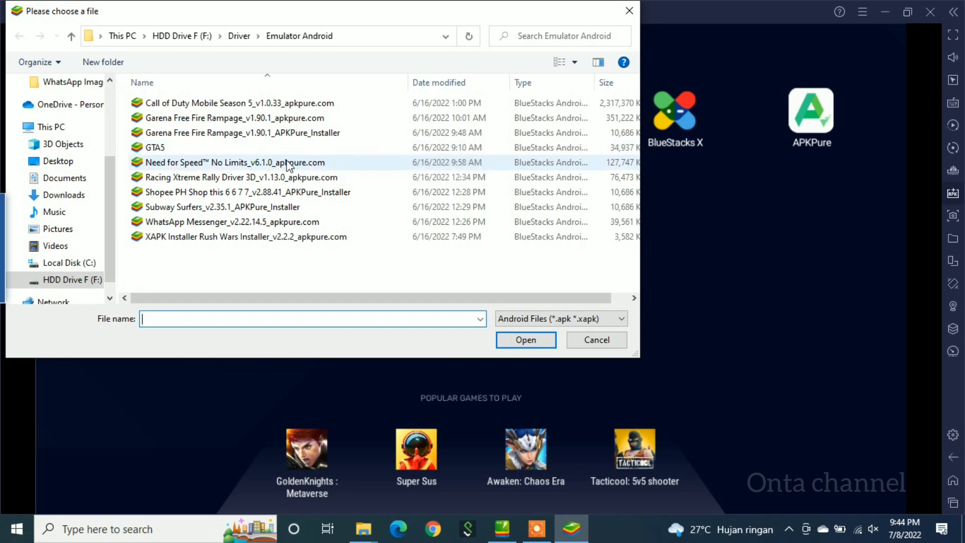
click(301, 119)
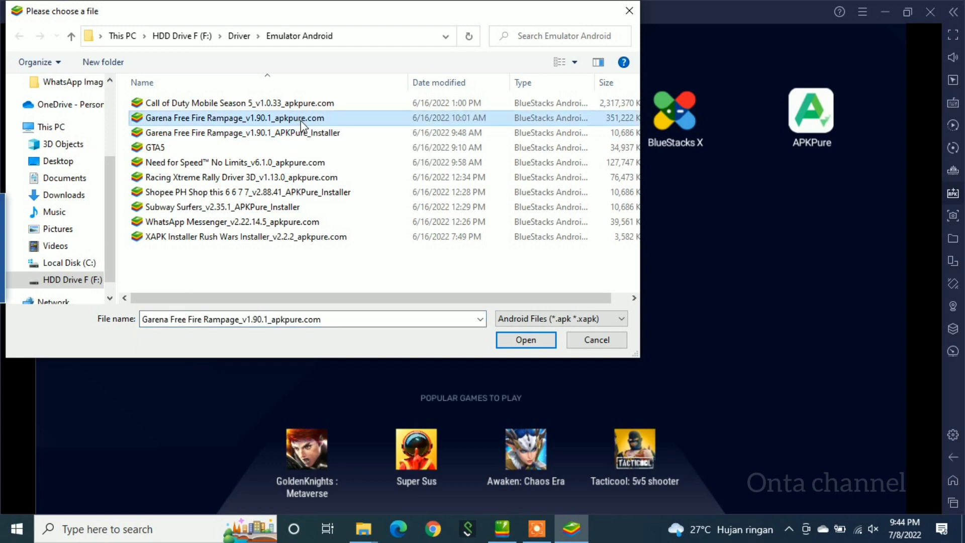
click(526, 340)
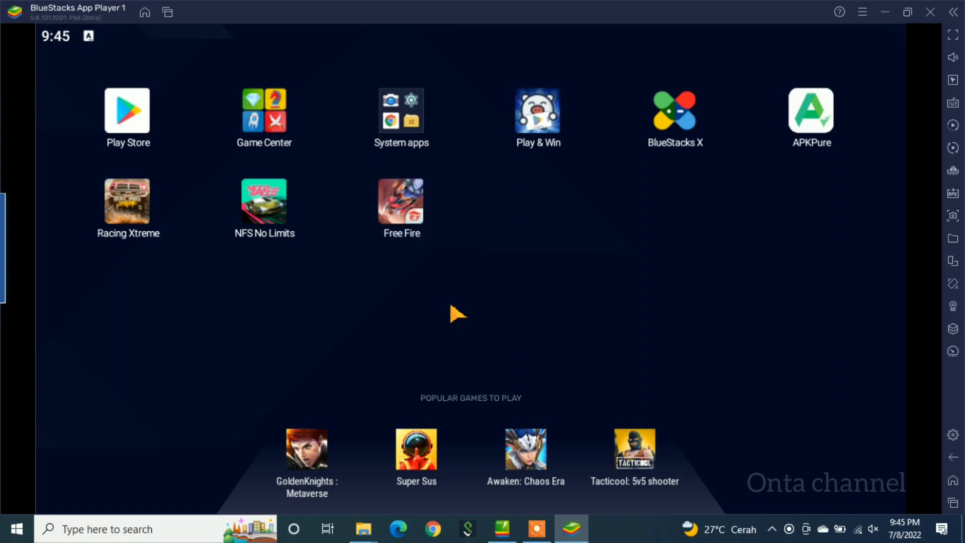
Launch Free Fire from the home screen and unmute the computer's sound
click(405, 215)
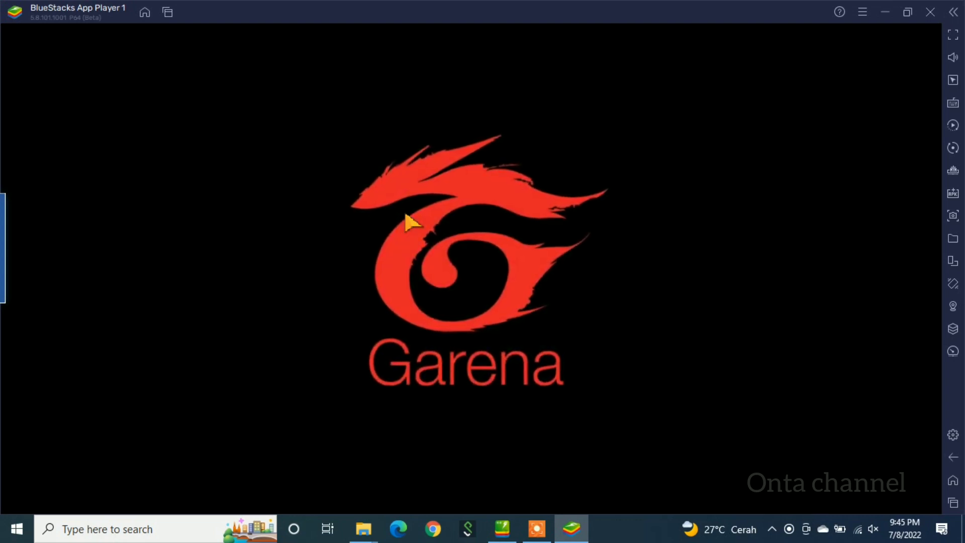
click(873, 529)
click(864, 366)
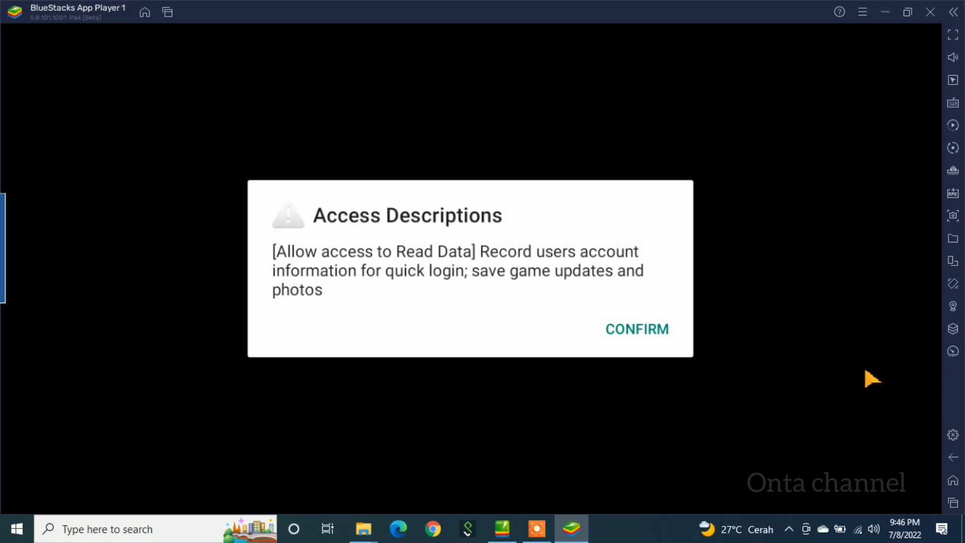
Confirm the access description and allow Free Fire to access photos, media, and files on the device
click(632, 328)
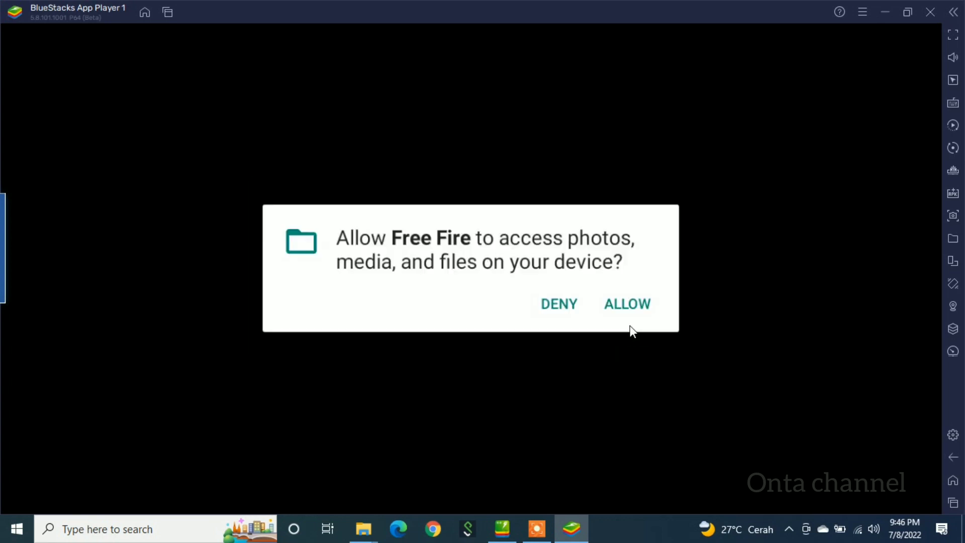
click(627, 304)
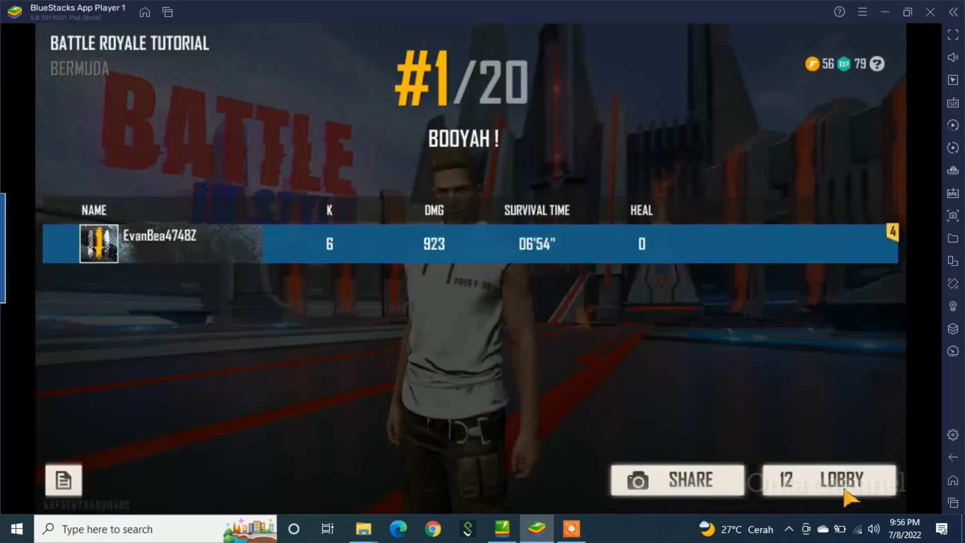
Return to the lobby from the tutorial match results, dismissing the level-up and weapon rewards without equipping and closing Newbie Corner
click(845, 491)
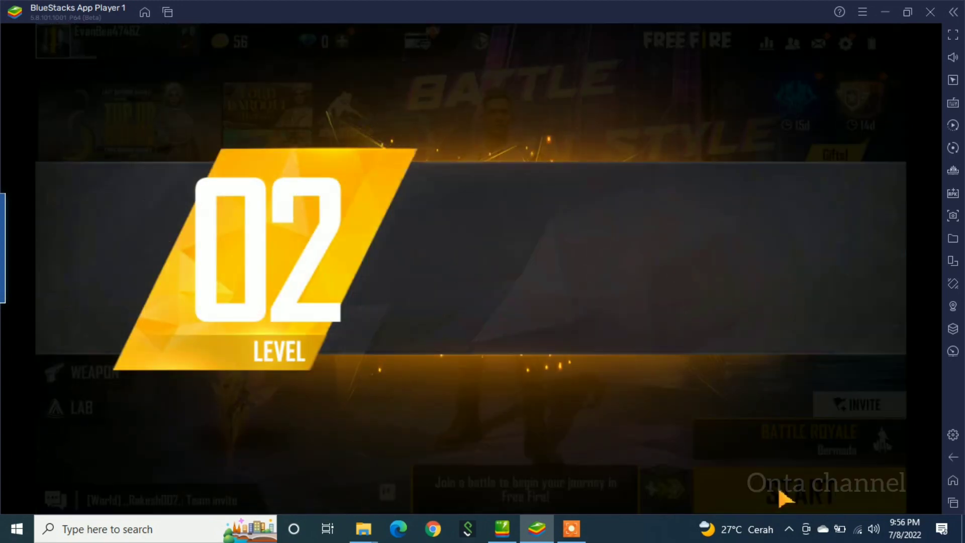
click(669, 268)
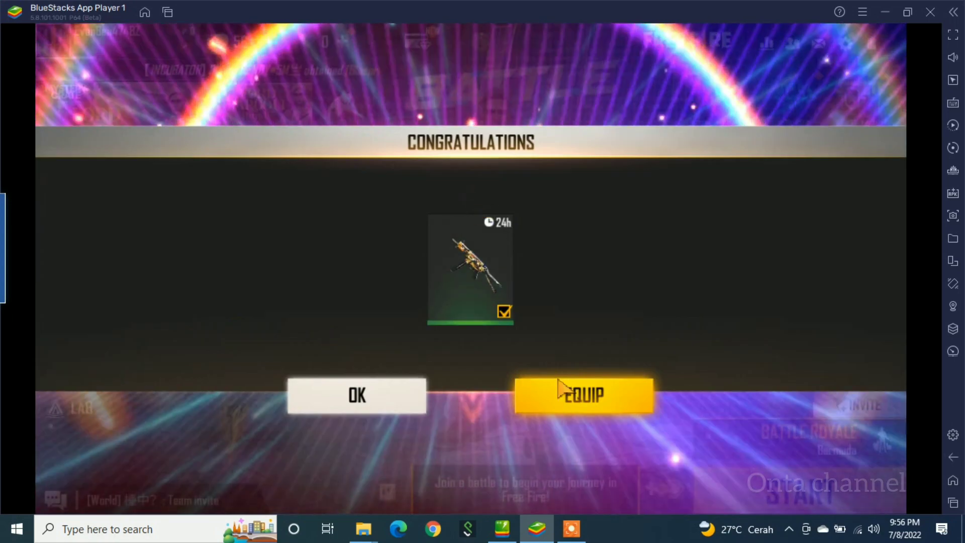
click(405, 387)
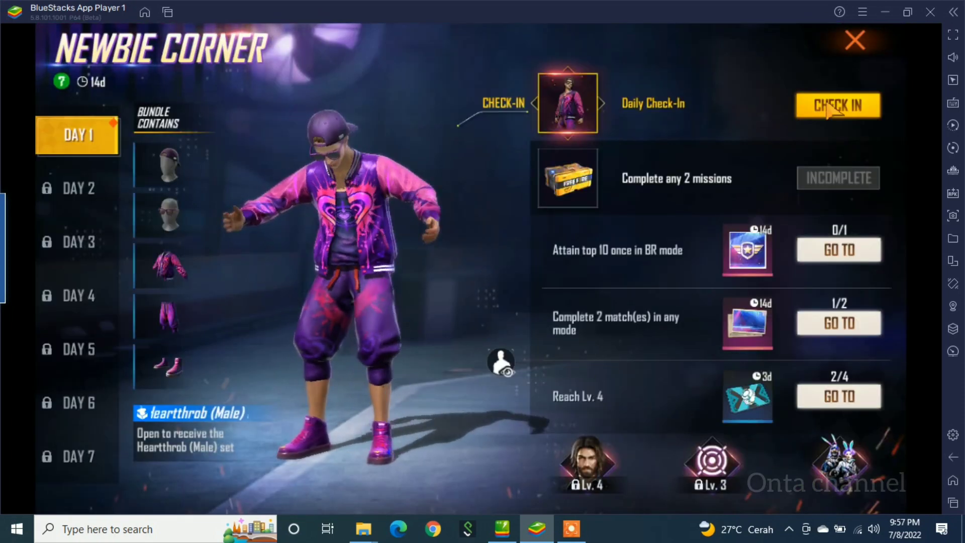
click(867, 44)
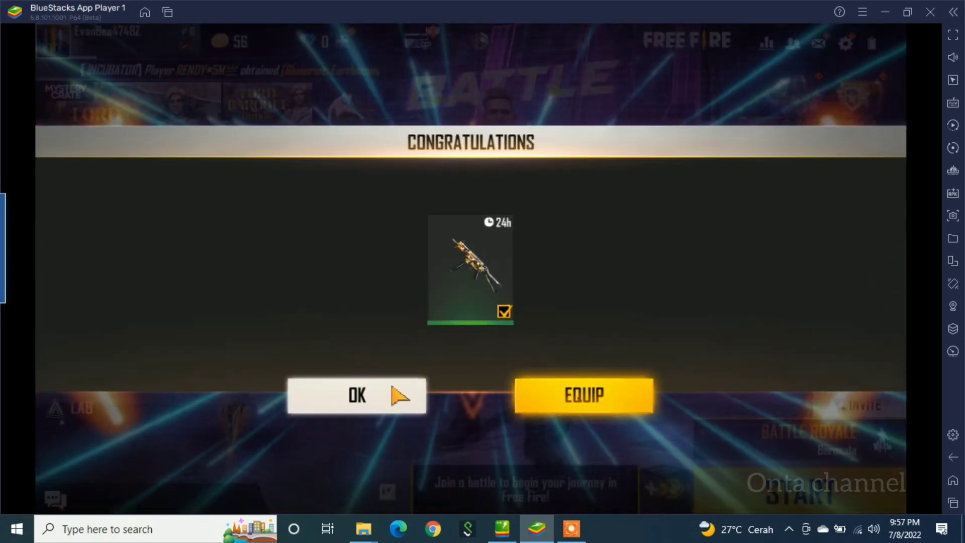
click(392, 394)
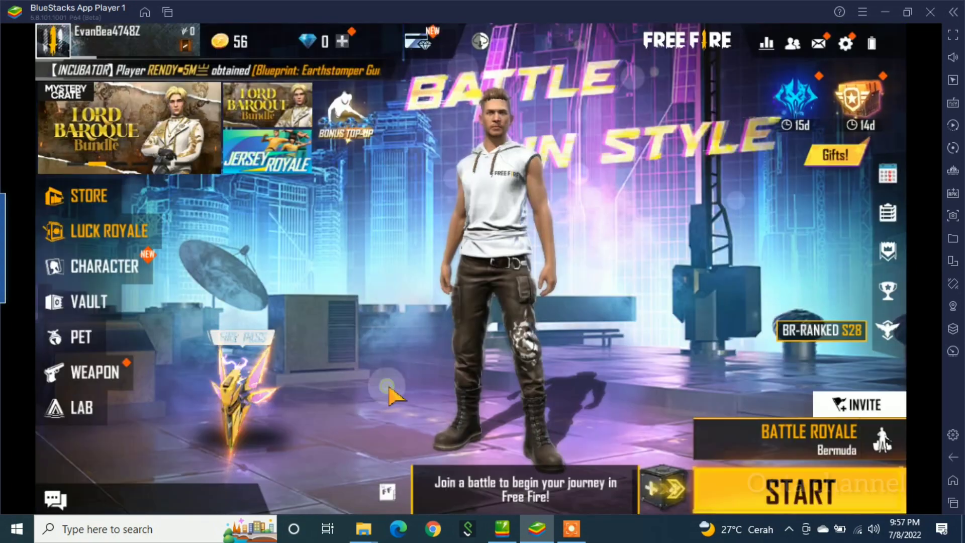
Start a Battle Royale match on Bermuda and eject from the plane into an accelerated dive
click(775, 502)
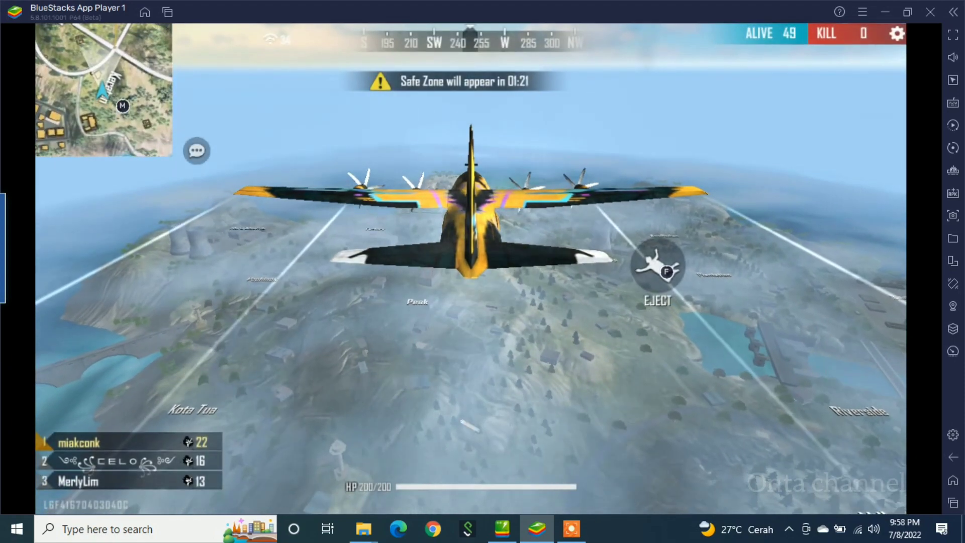
key(f)
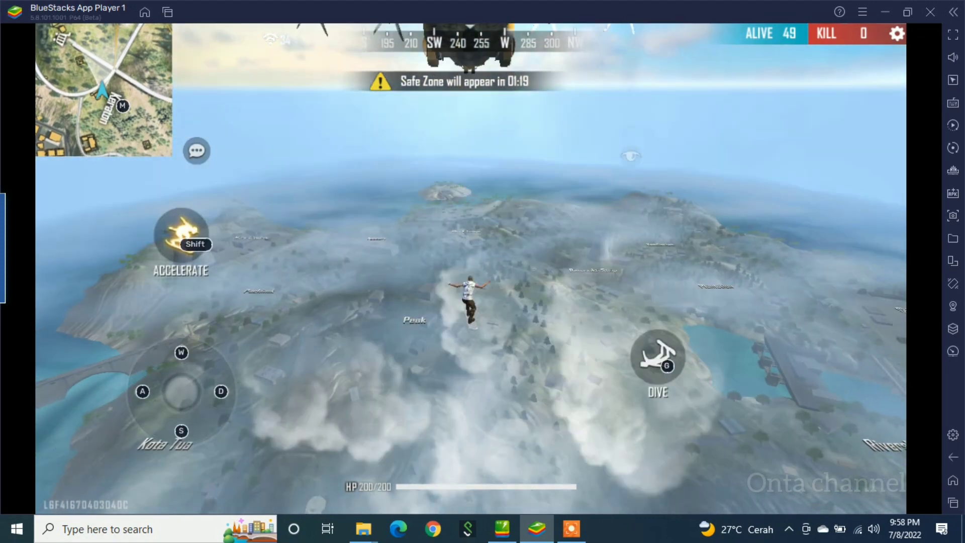
key(g)
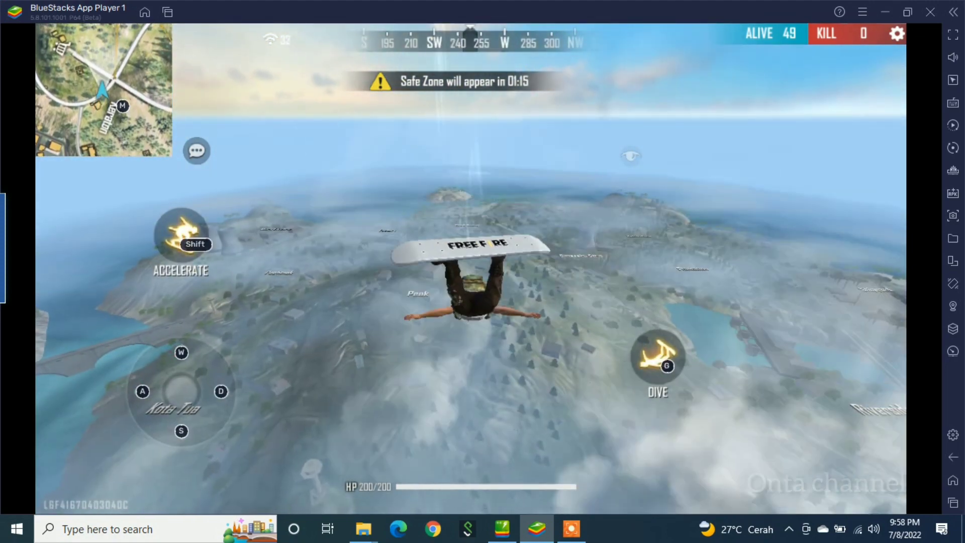
key(shift)
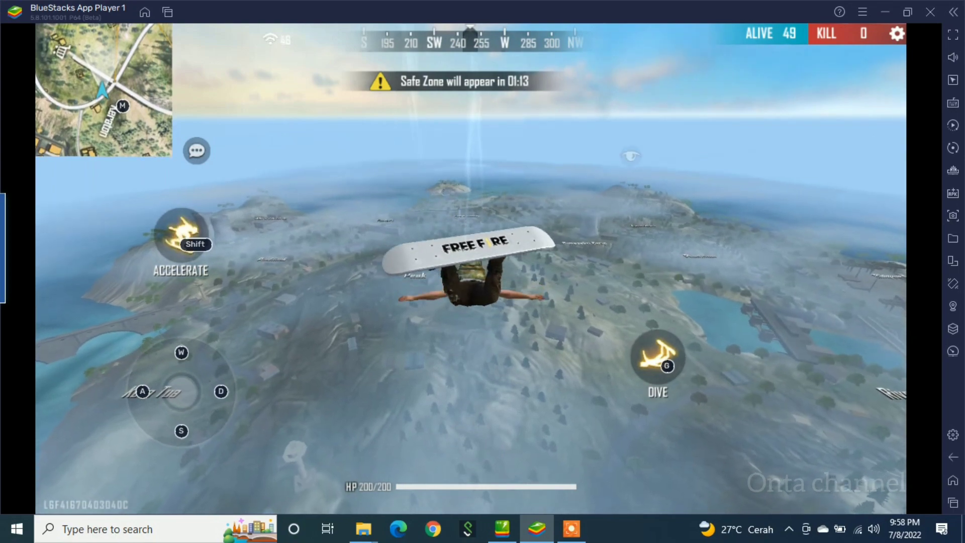